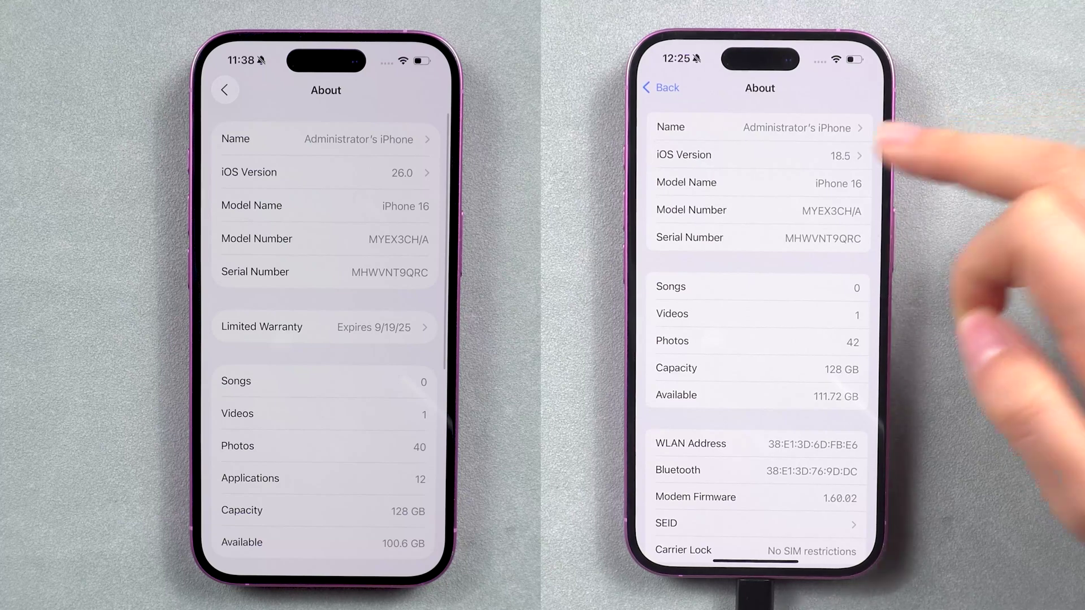
- On the right iPhone, open the iOS Version row under Settings > General > About to show iOS 18.5
left_click(842, 155)
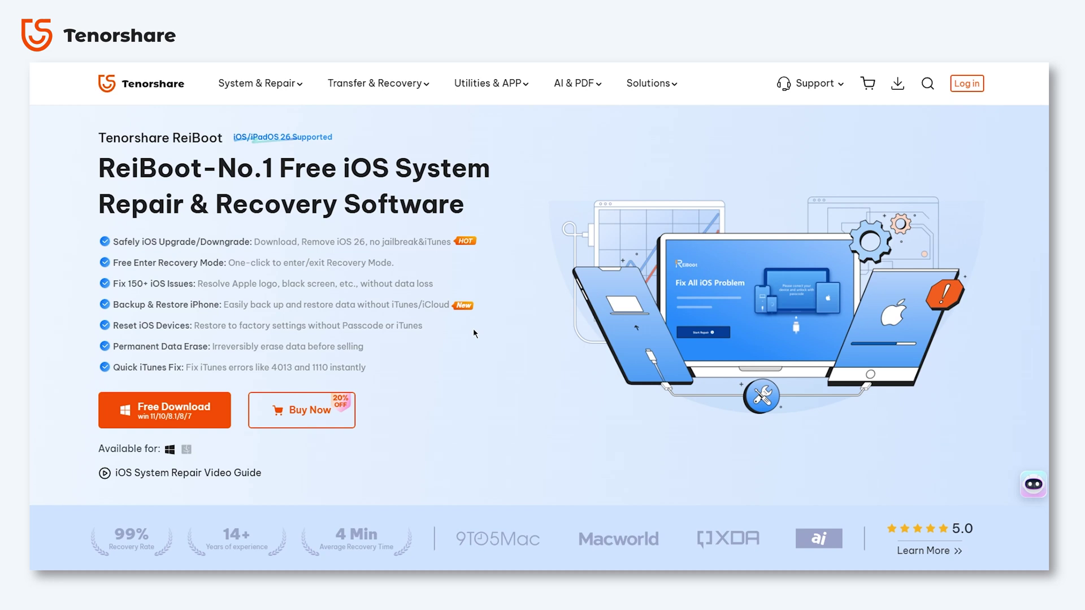
scroll(610, 320, "down", 10)
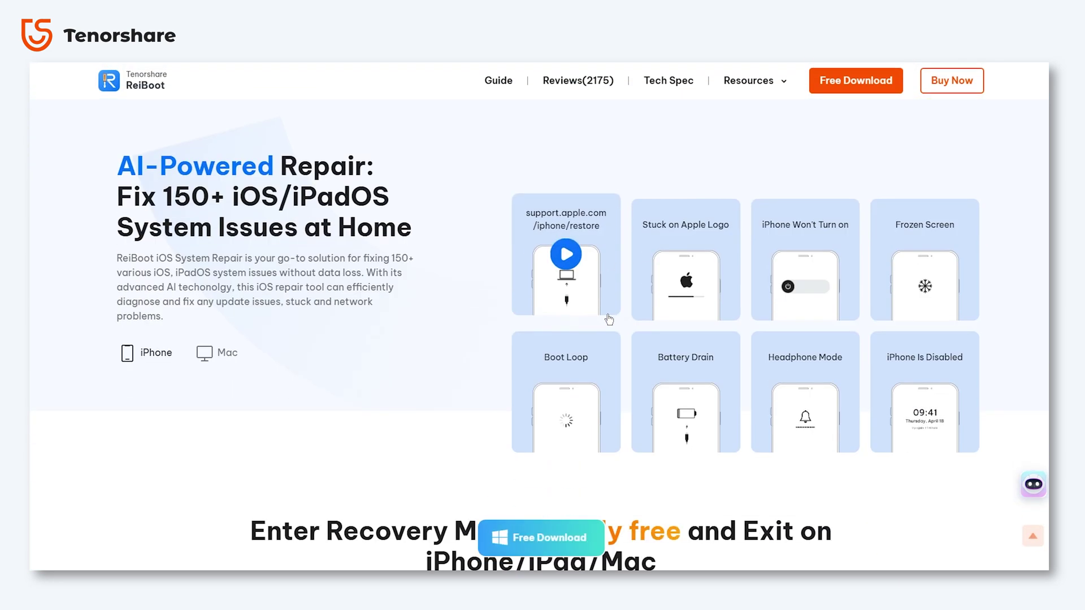
scroll(610, 320, "down", 6)
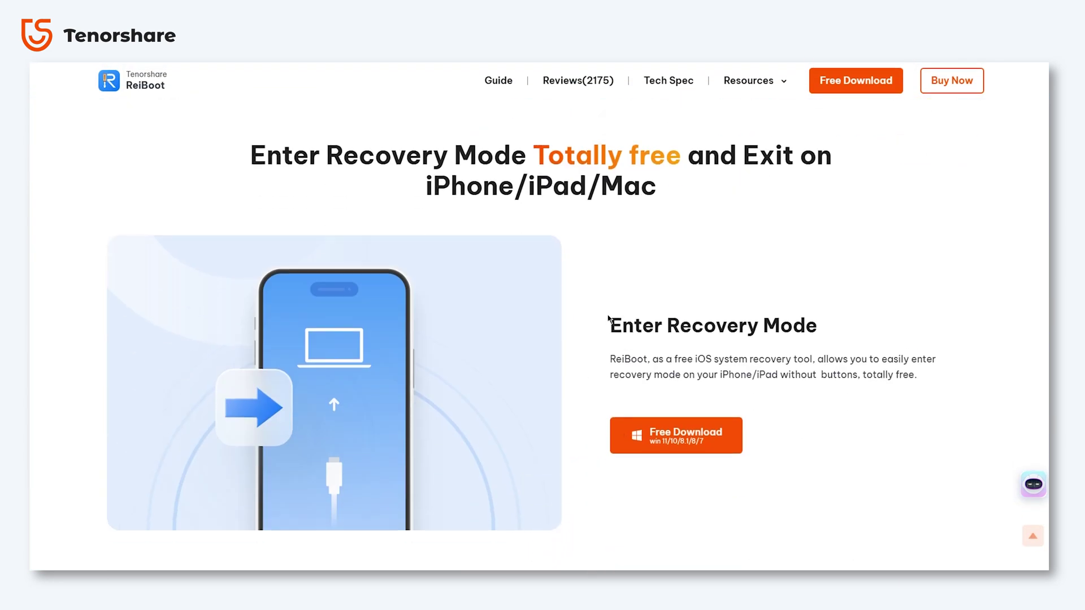
scroll(608, 319, "down", 8)
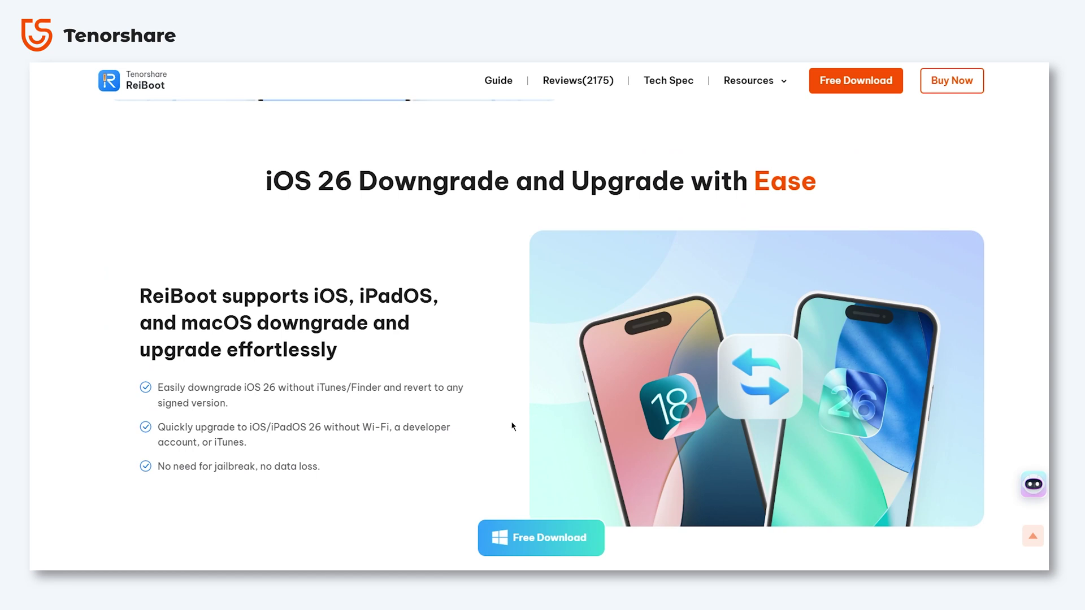
scroll(510, 422, "down", 8)
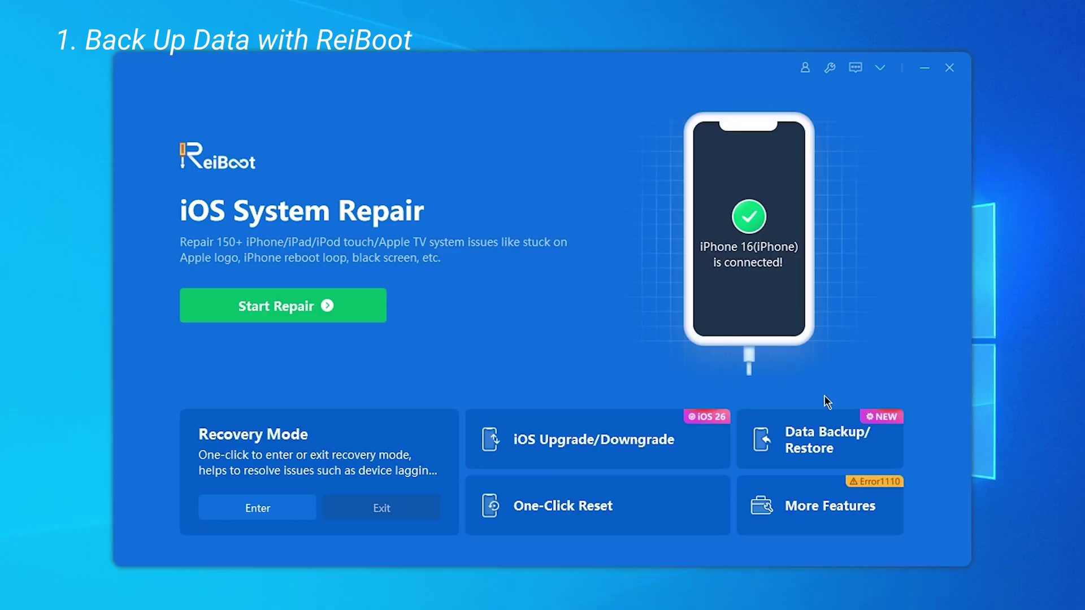
- Run a full Data Backup of the iOS 26.0 iPhone 16 from ReiBoot's Data Backup/Restore
left_click(871, 448)
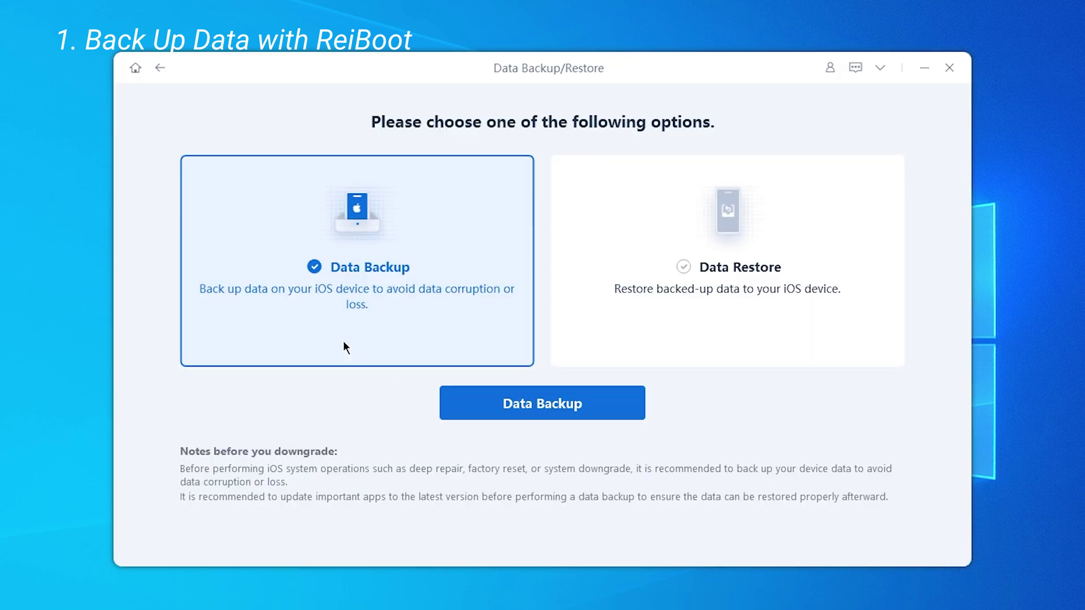
left_click(530, 409)
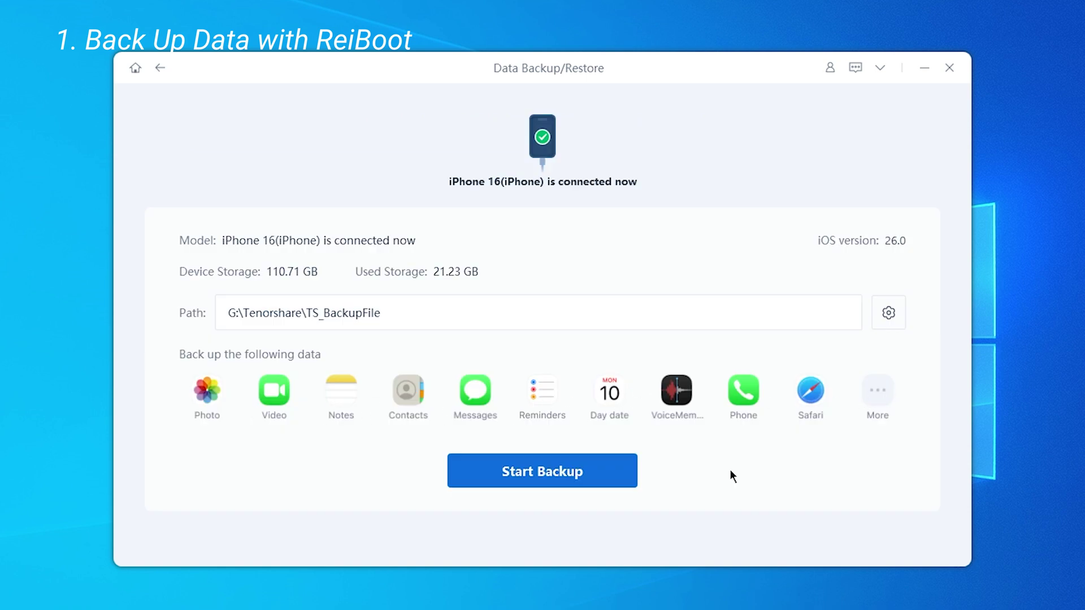
left_click(624, 470)
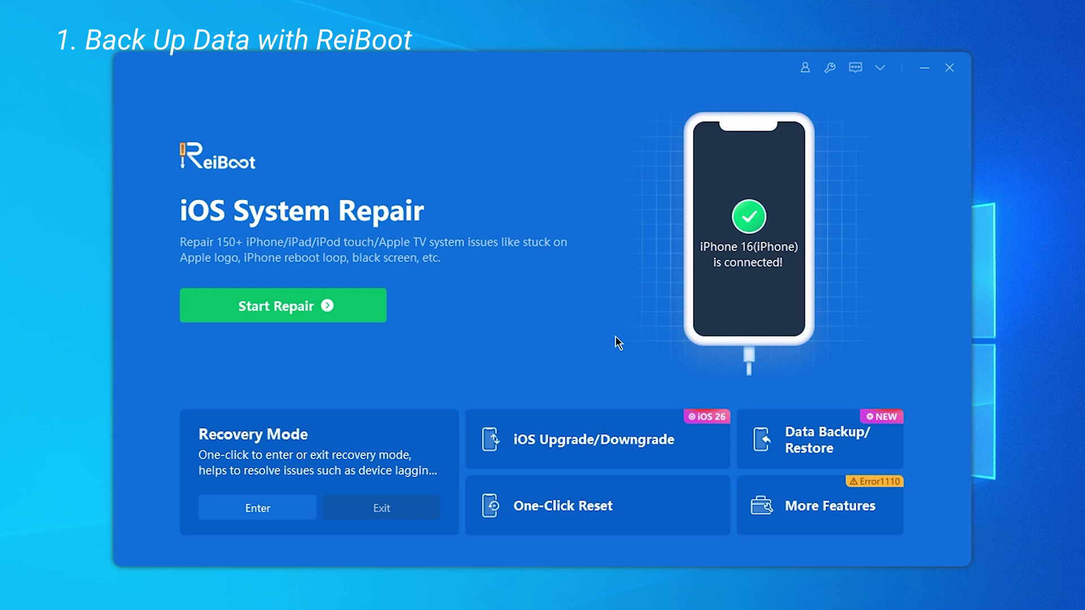
- Downgrade the iPhone 16 to the iOS 18.5 firmware with ReiBoot's iOS Upgrade/Downgrade
left_click(682, 435)
left_click(699, 357)
left_click(632, 409)
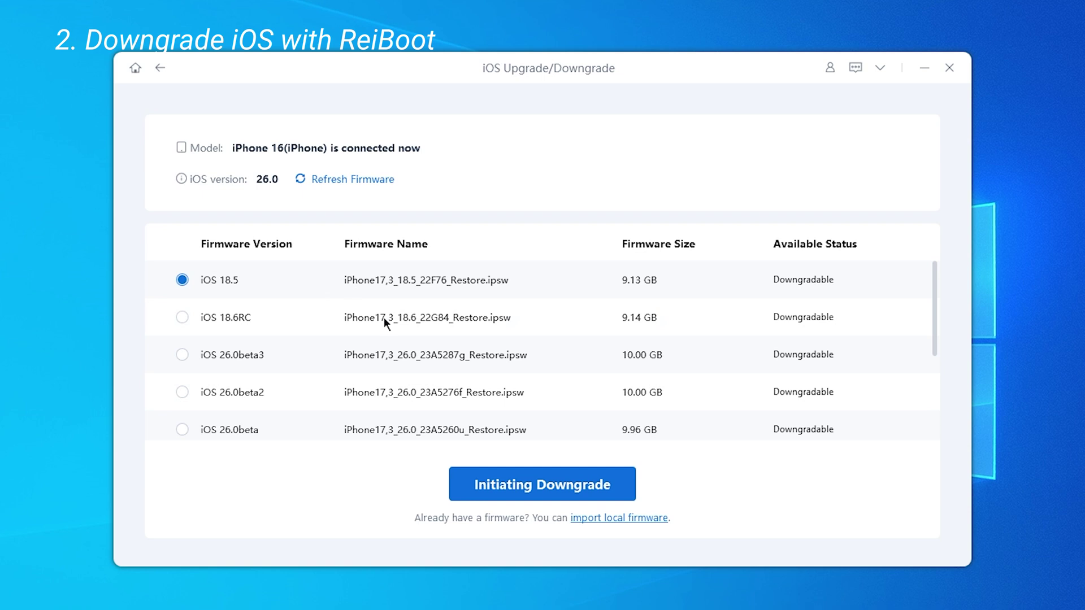
left_click(616, 494)
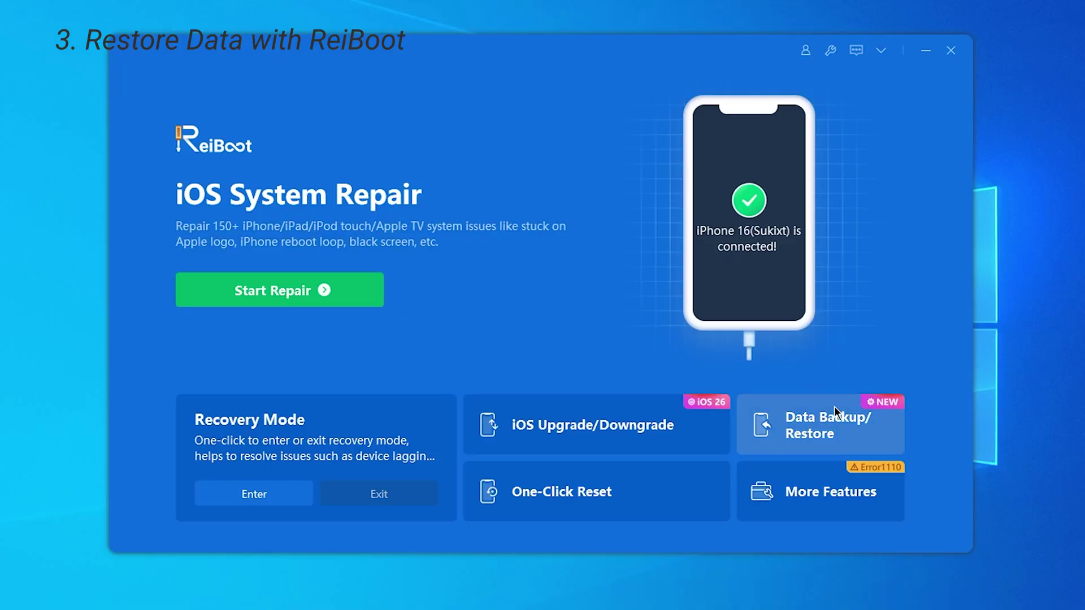
- Restore a saved backup to the phone, dismissing the iOS 26.0 incompatibility alert and retrying
left_click(834, 406)
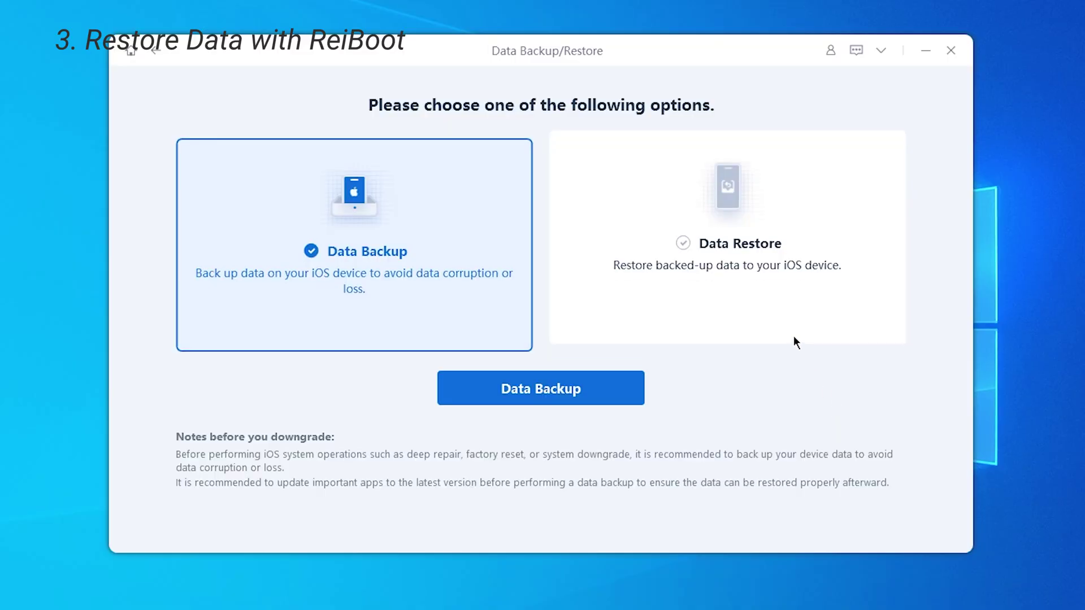
left_click(793, 339)
left_click(630, 390)
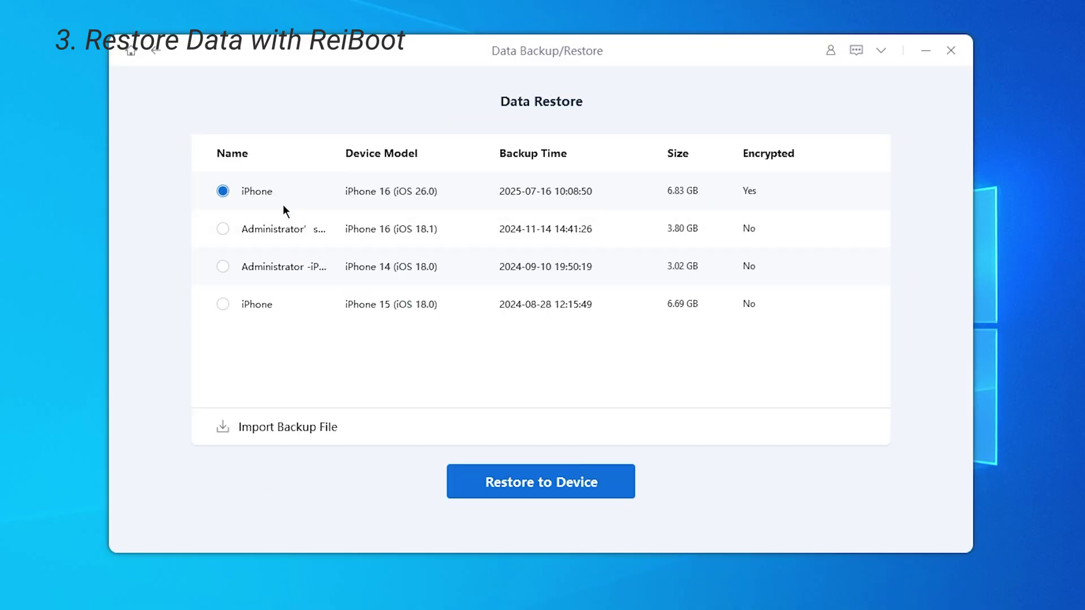
left_click(568, 470)
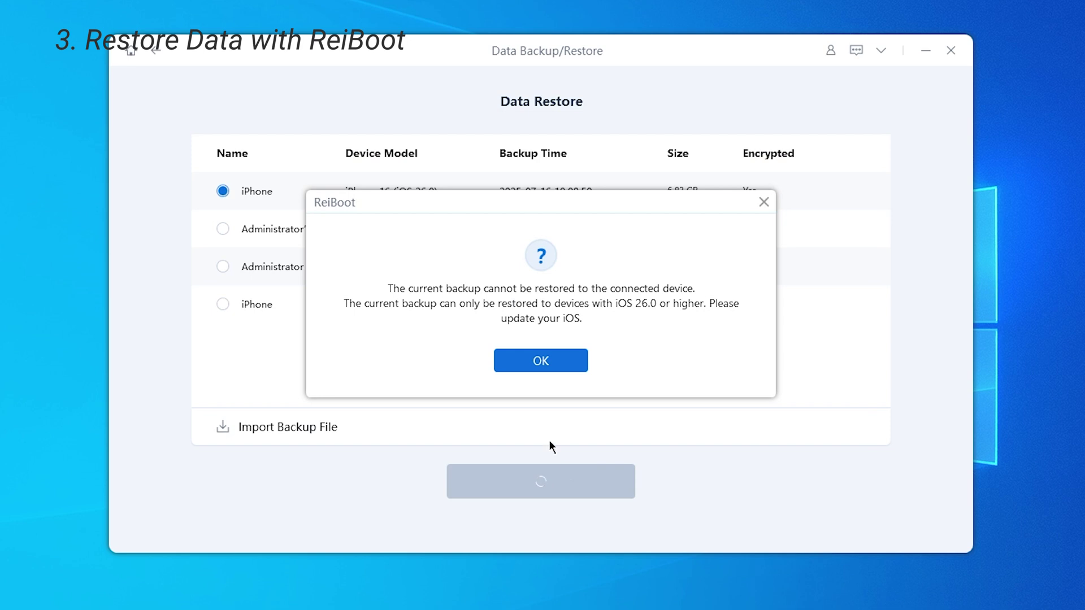
left_click(540, 361)
left_click(586, 484)
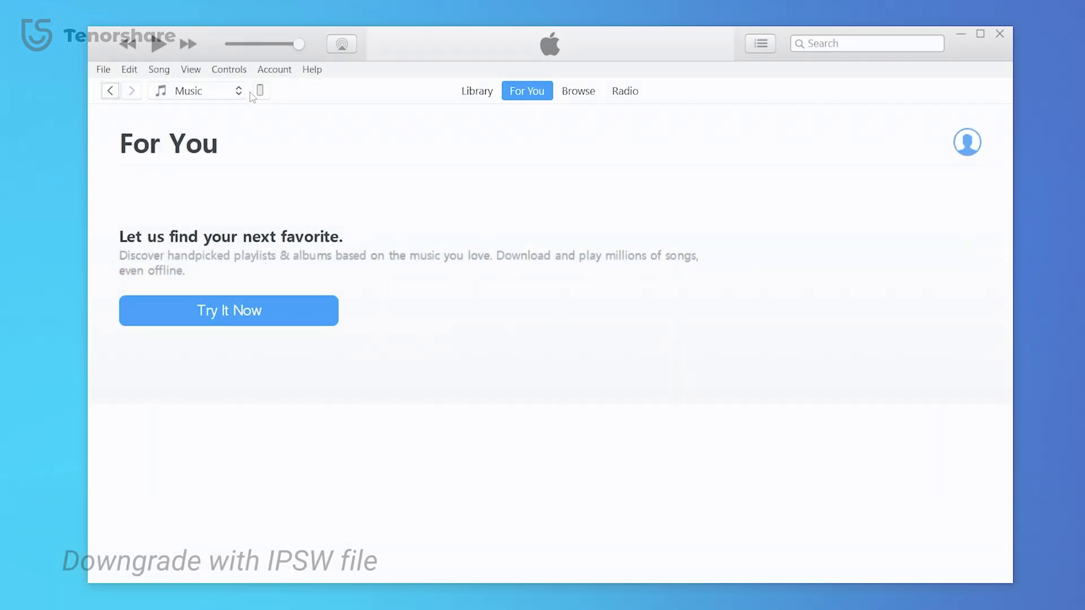
- Open the iPhone 16's Summary page in iTunes and start Back Up Now
left_click(258, 93)
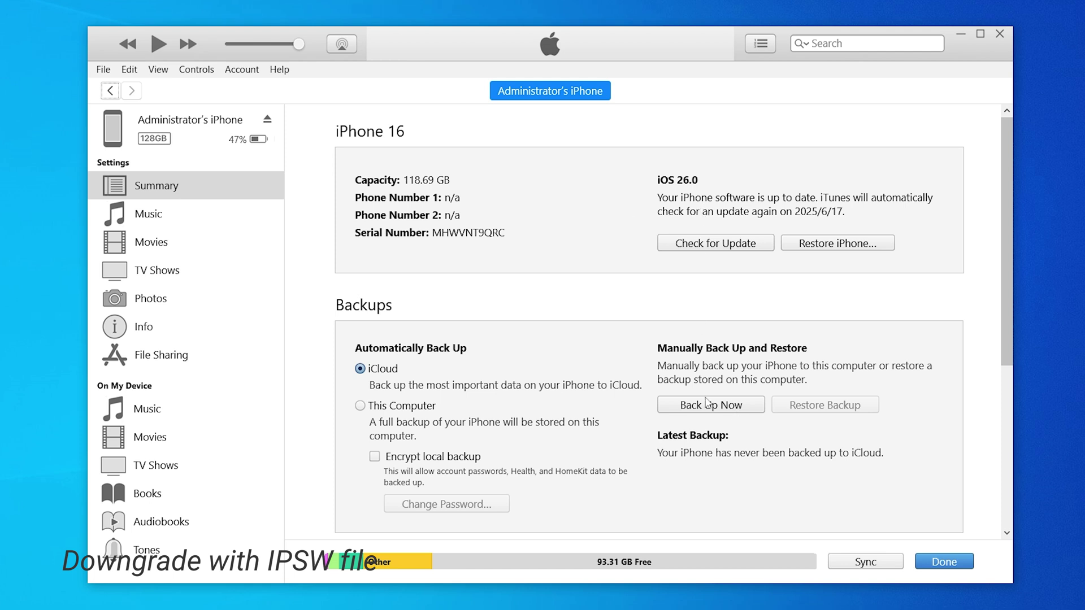
left_click(710, 406)
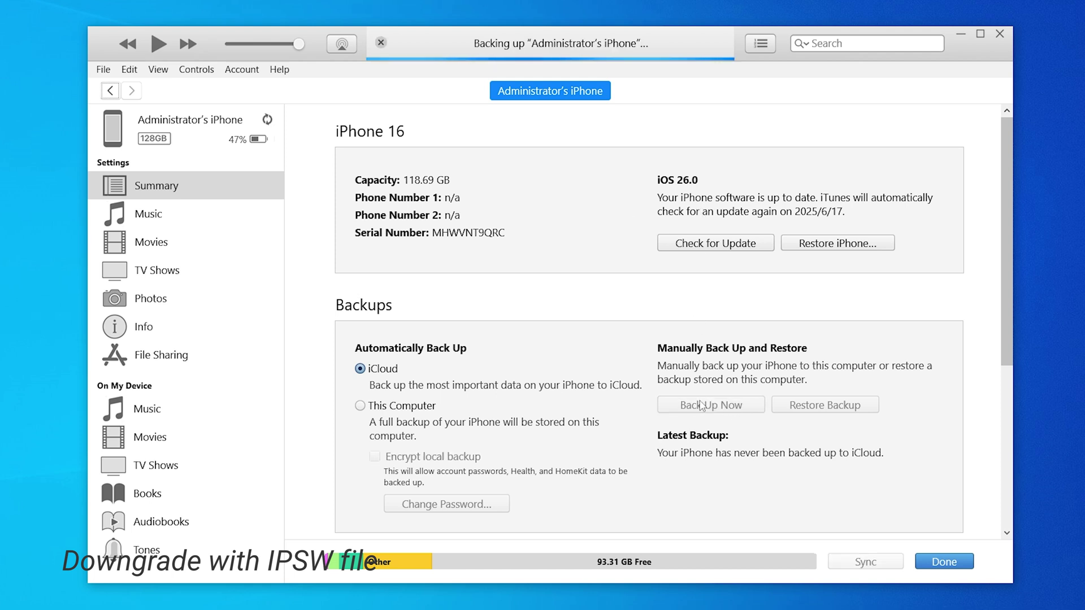
- Download the iPhone 16's iOS 18.5 (22F76) firmware, 9.8 GB, from ipsw.me
type("ipsw.")
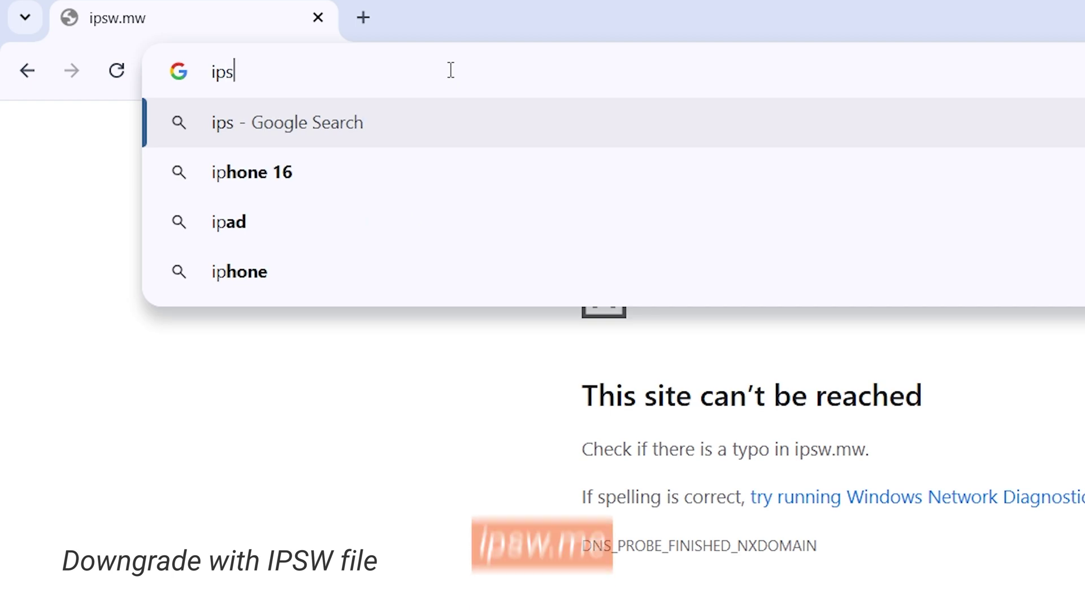
type("me")
key("Return")
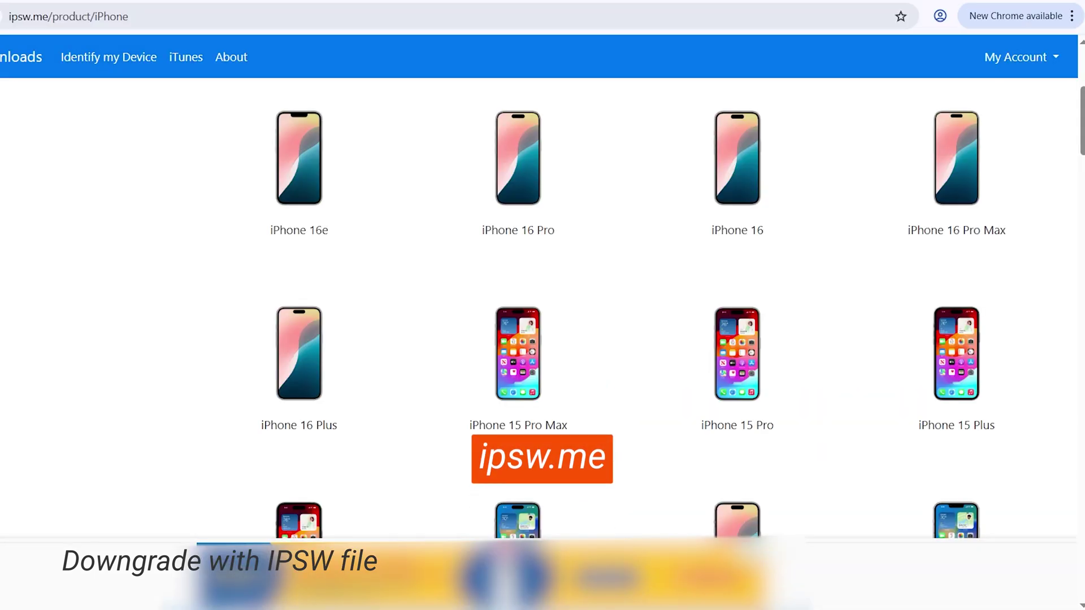
left_click(747, 242)
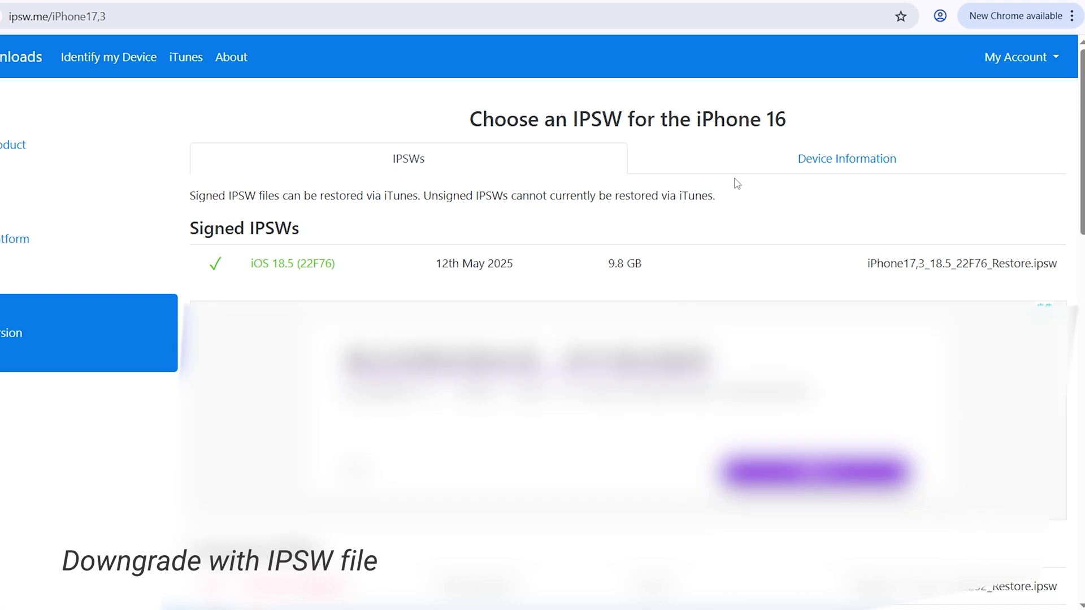
left_click(514, 277)
left_click(726, 231)
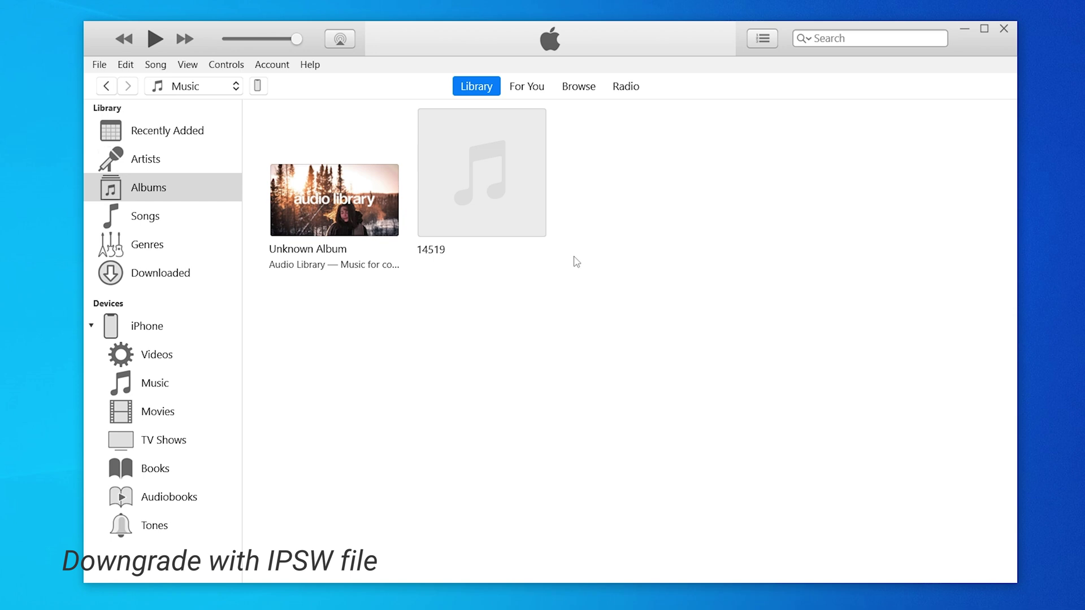
- Restore the iPhone in iTunes using iPhone17,3_18.5_22F76_Restore.ipsw from Downloads
left_click(258, 86)
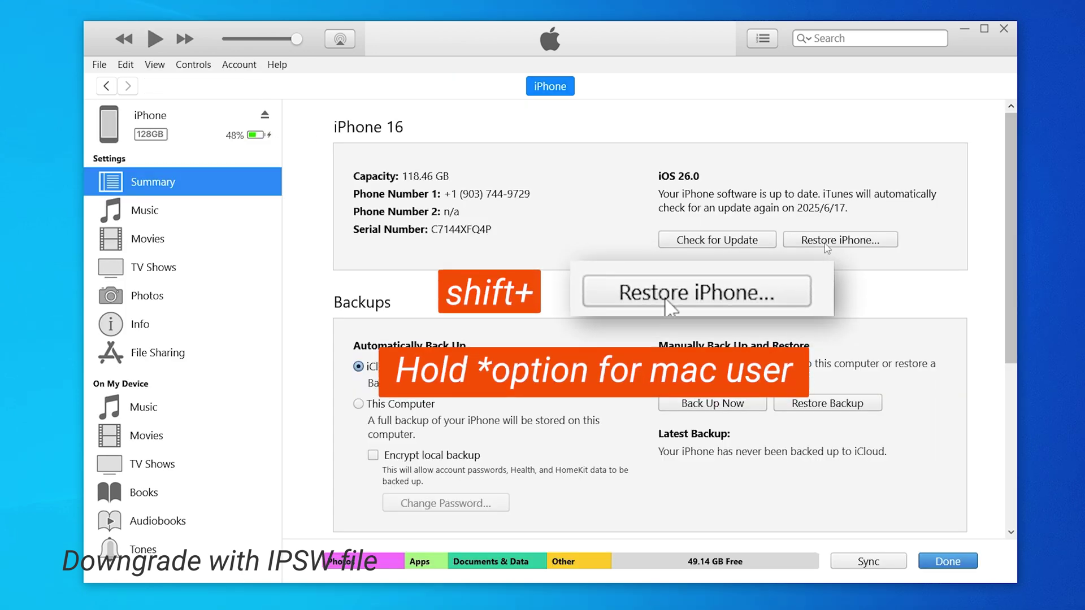
left_click(825, 242, "shift")
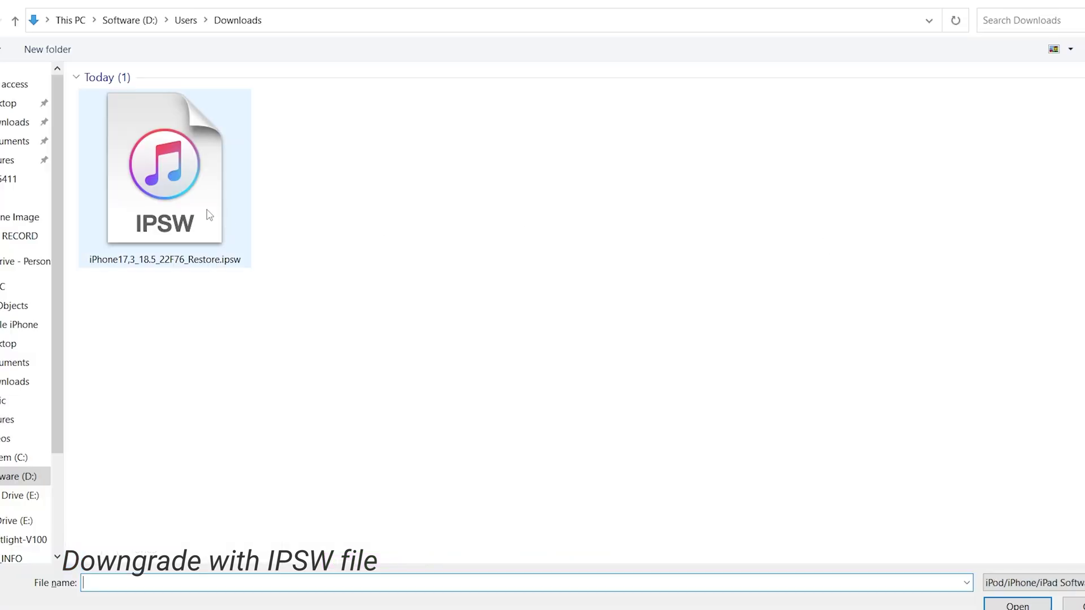
left_click(209, 215)
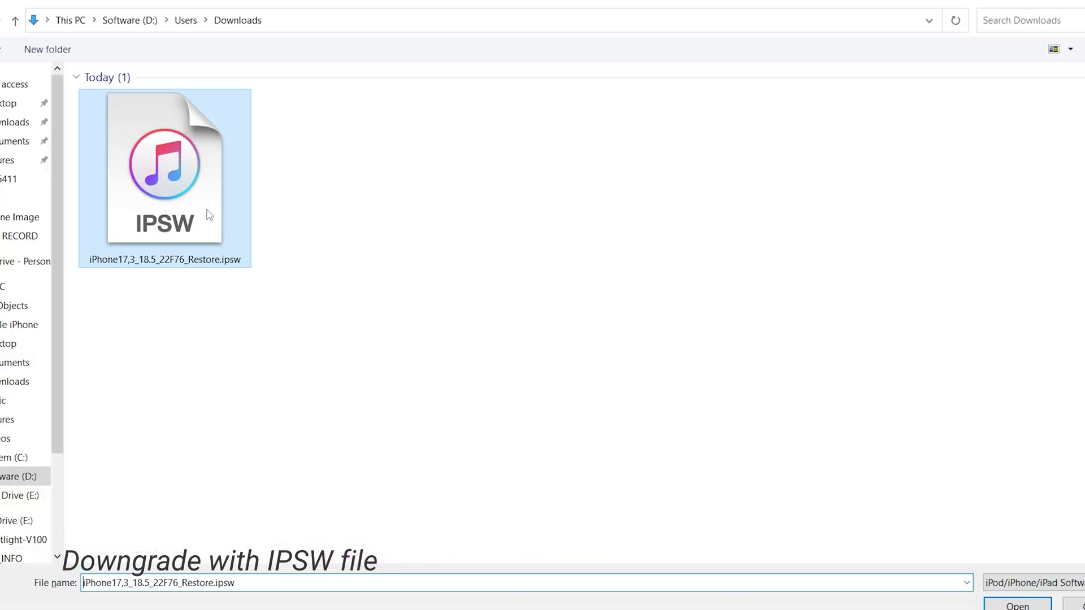
key("Return")
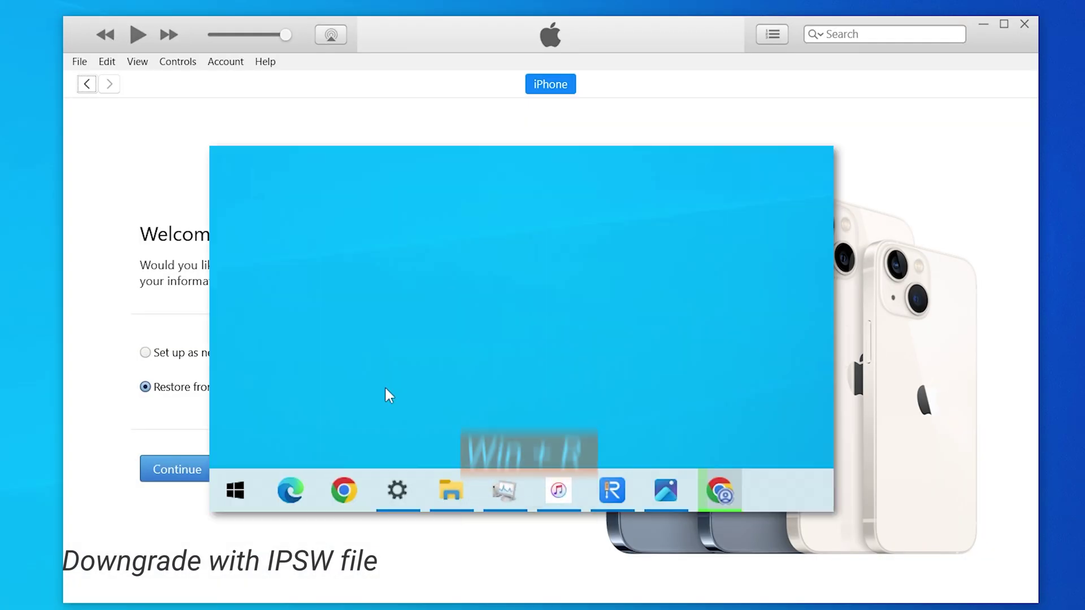
key("super+r")
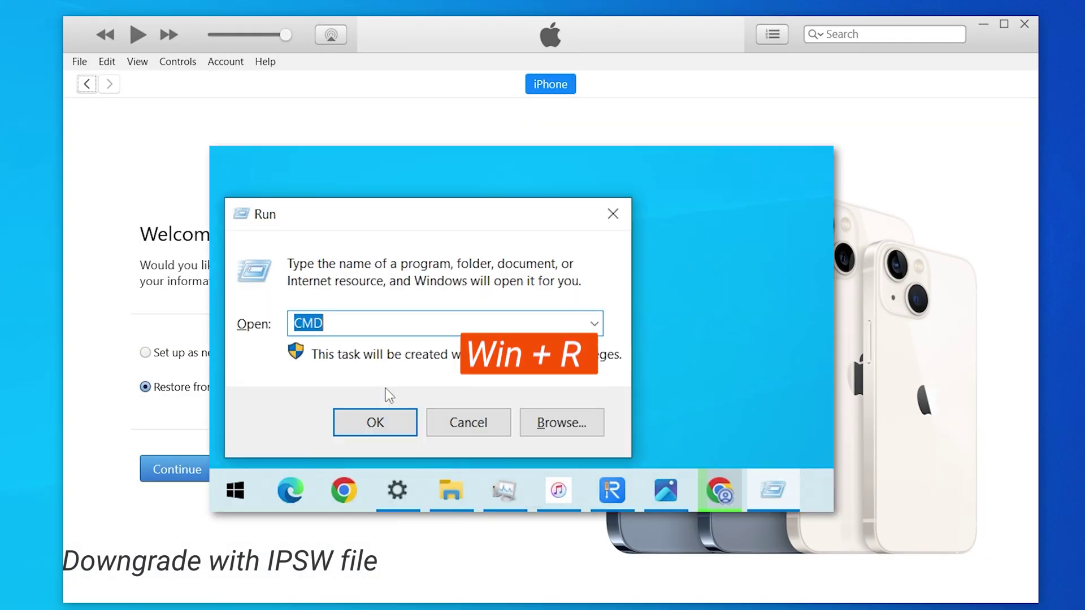
- Go from %userprofile% into Apple > MobileSync > Backup to the iPhone's backup folder
type("%")
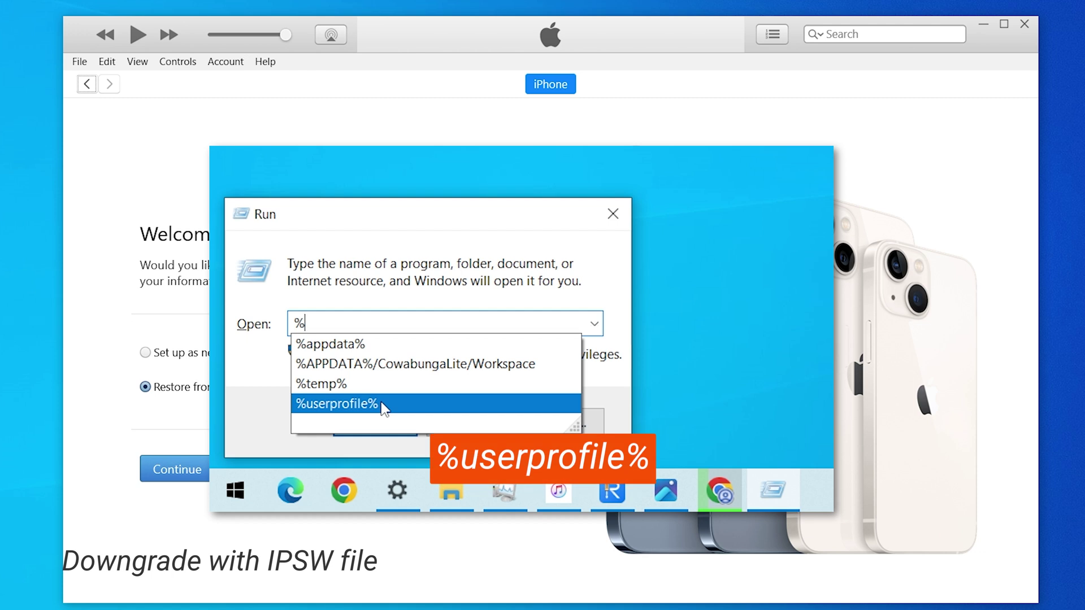
left_click(382, 405)
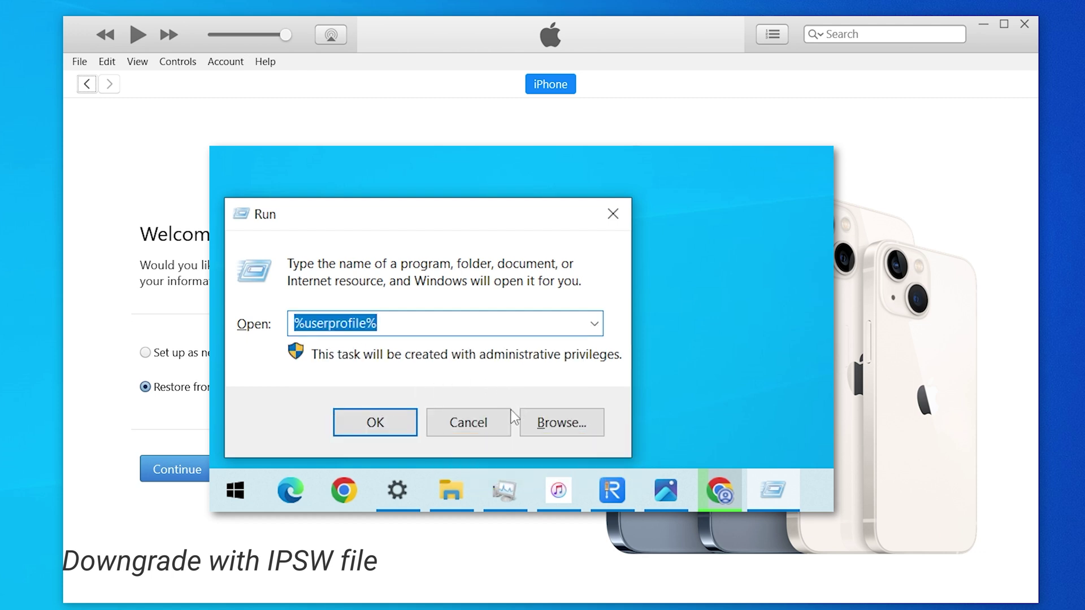
left_click(384, 427)
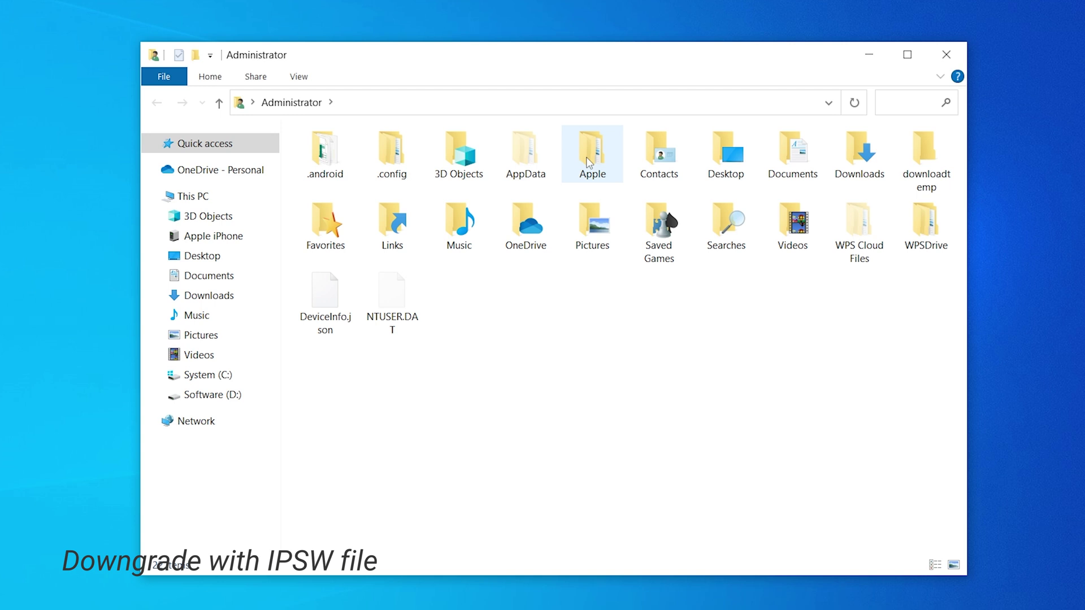
double_click(590, 163)
double_click(589, 161)
double_click(590, 162)
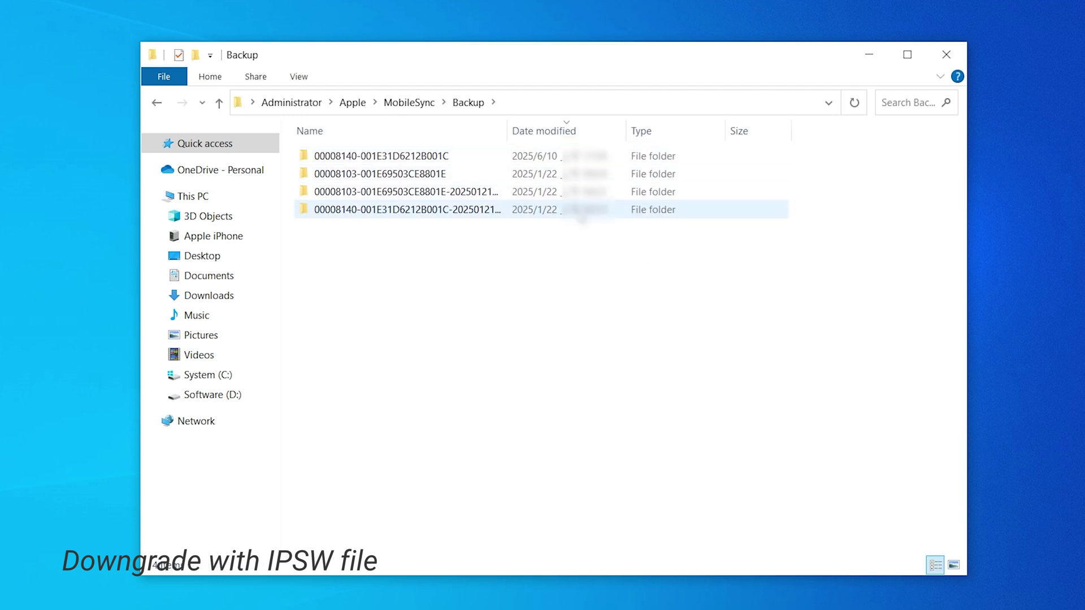
scroll(545, 161, "down", 20)
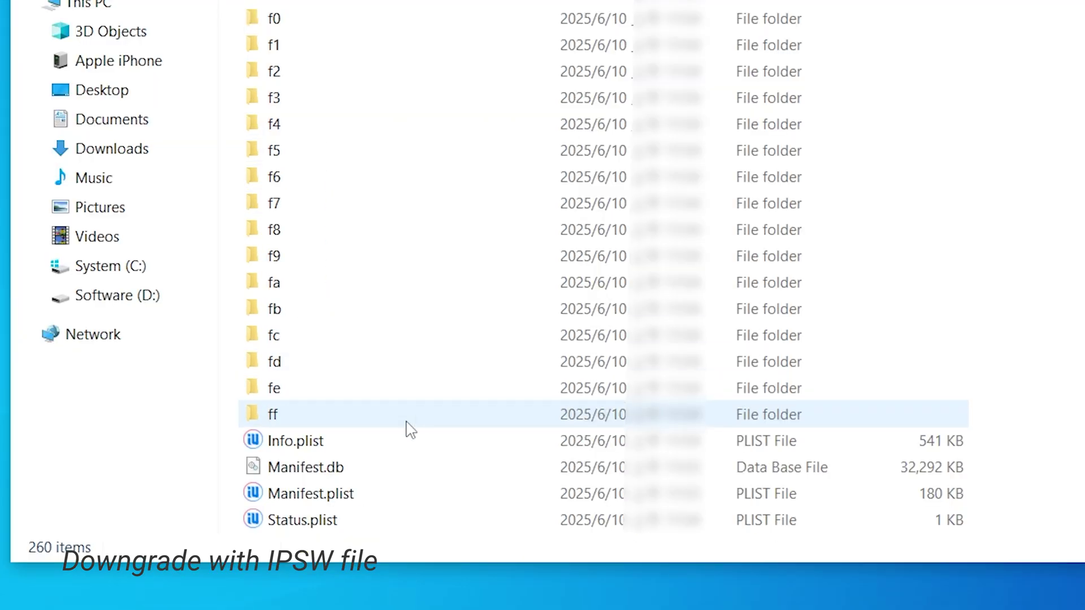
- Open the backup's Info.plist file with Notepad
right_click(405, 445)
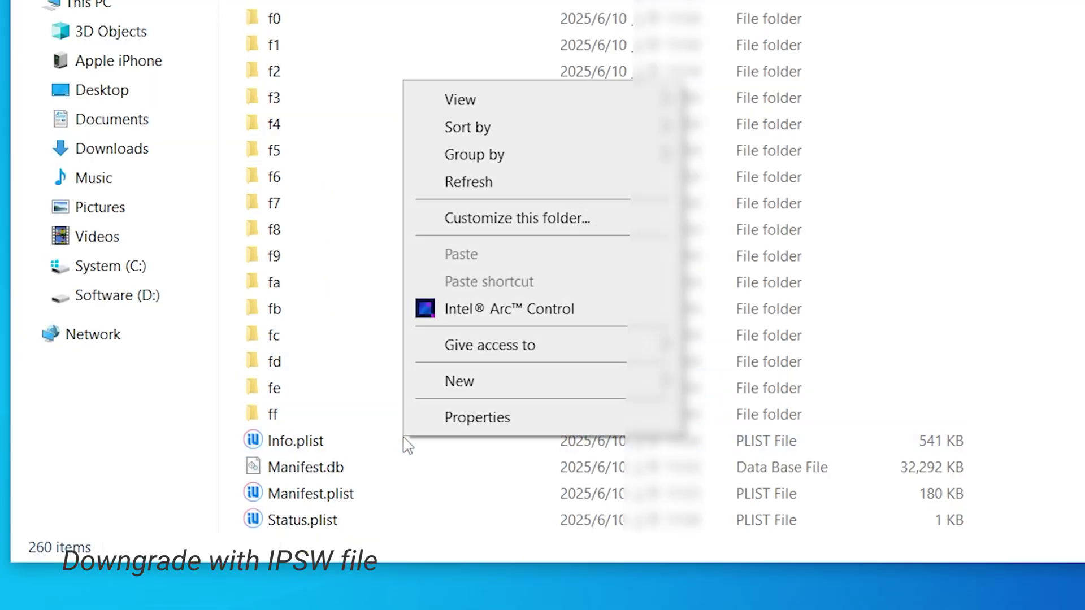
left_click(389, 449)
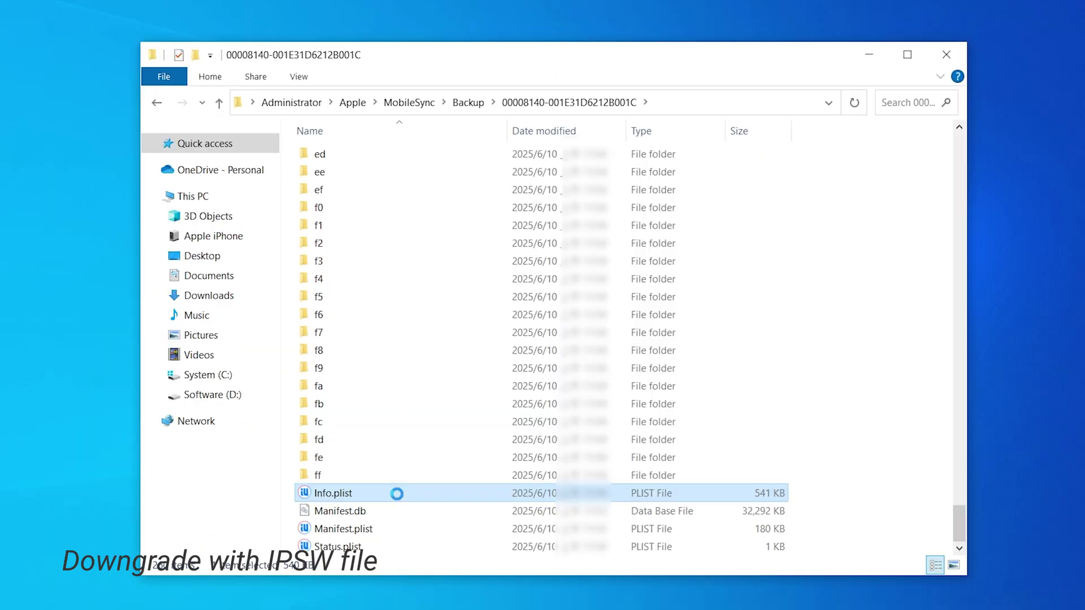
right_click(388, 441)
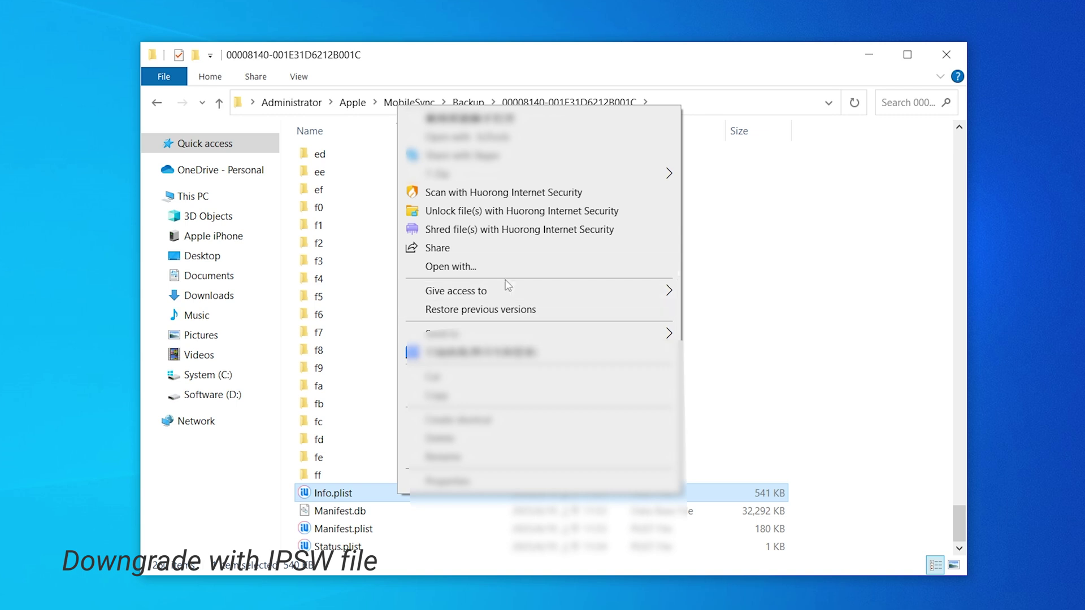
left_click(507, 275)
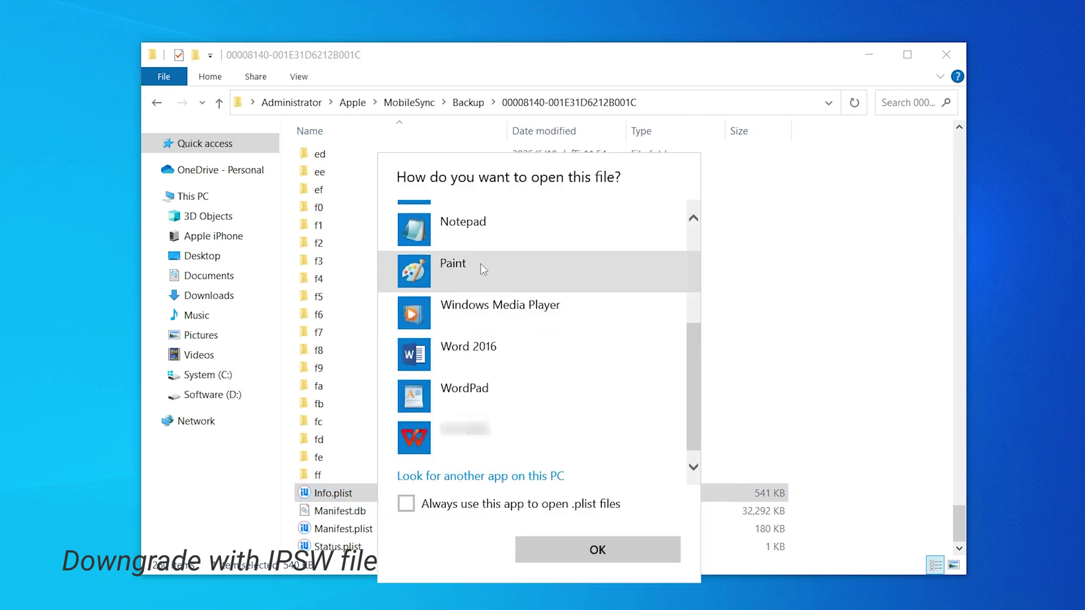
left_click(461, 249)
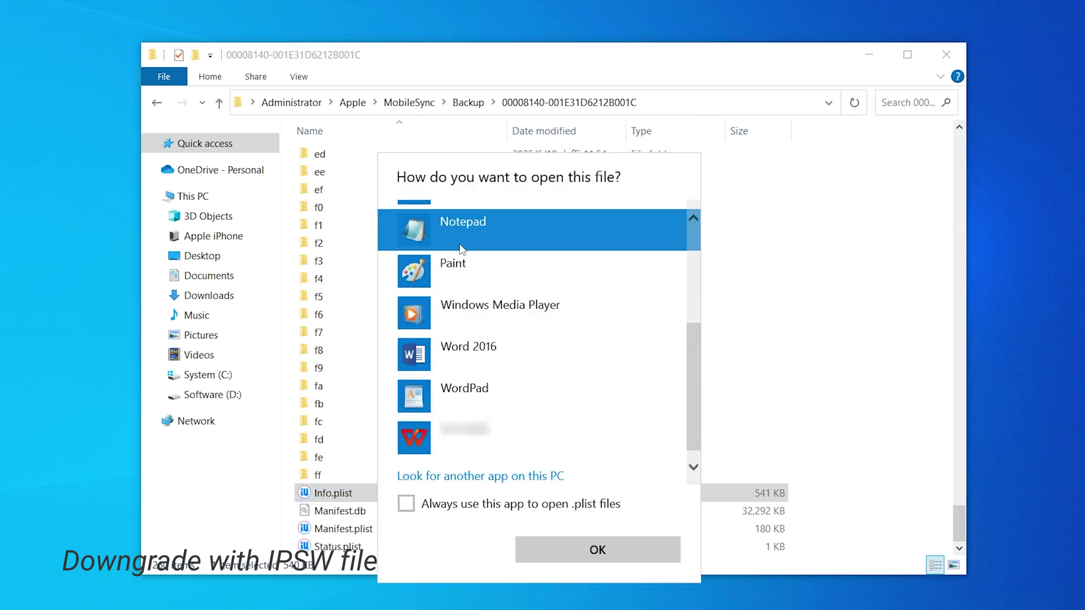
left_click(593, 550)
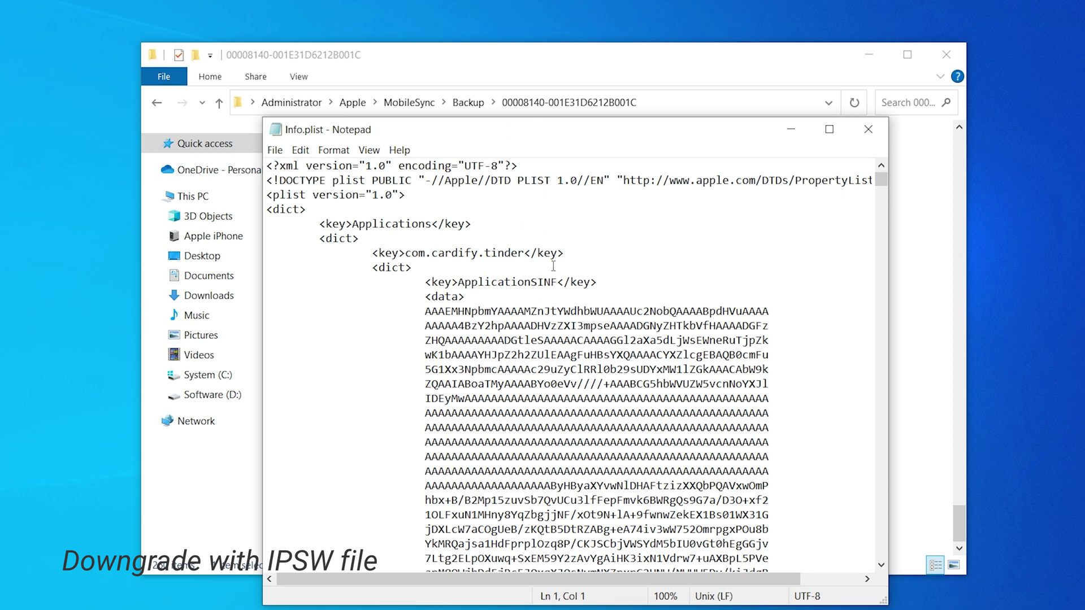
- Find 'product' in Info.plist, replace the 26.0 version string with 18.5, and save
key("ctrl+f")
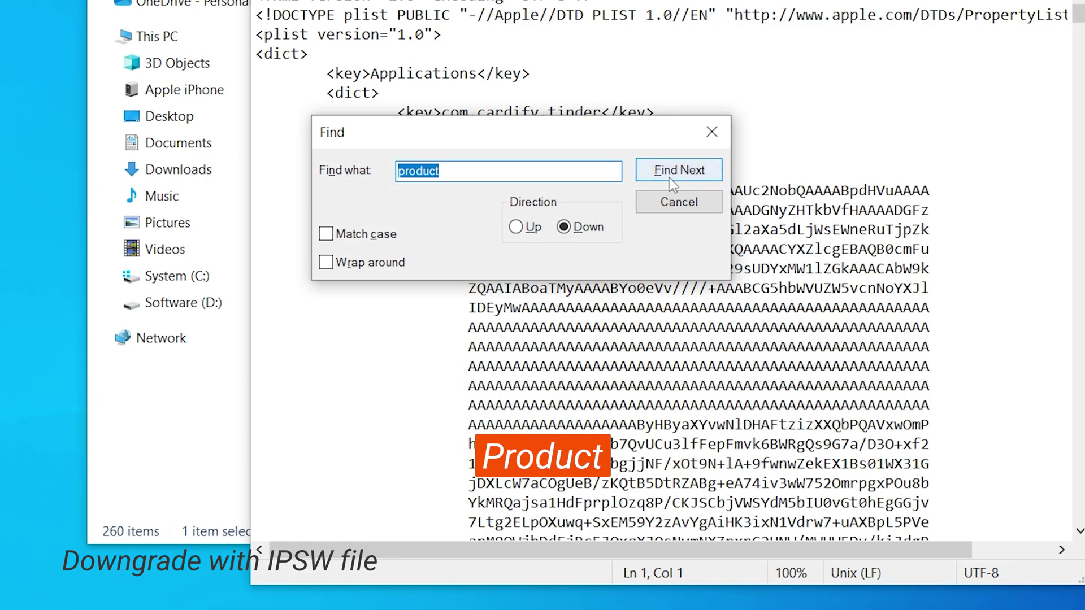
left_click(669, 178)
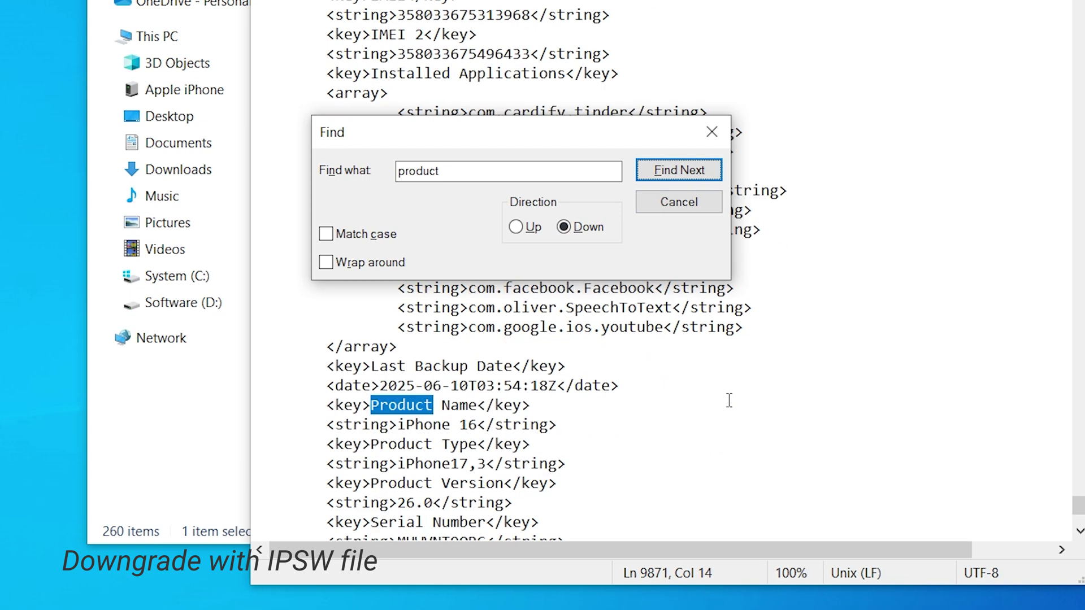
scroll(729, 400, "down", 2)
left_click(421, 388)
left_click_drag(516, 140, 546, 56)
left_click_drag(331, 390, 540, 387)
left_click(549, 386)
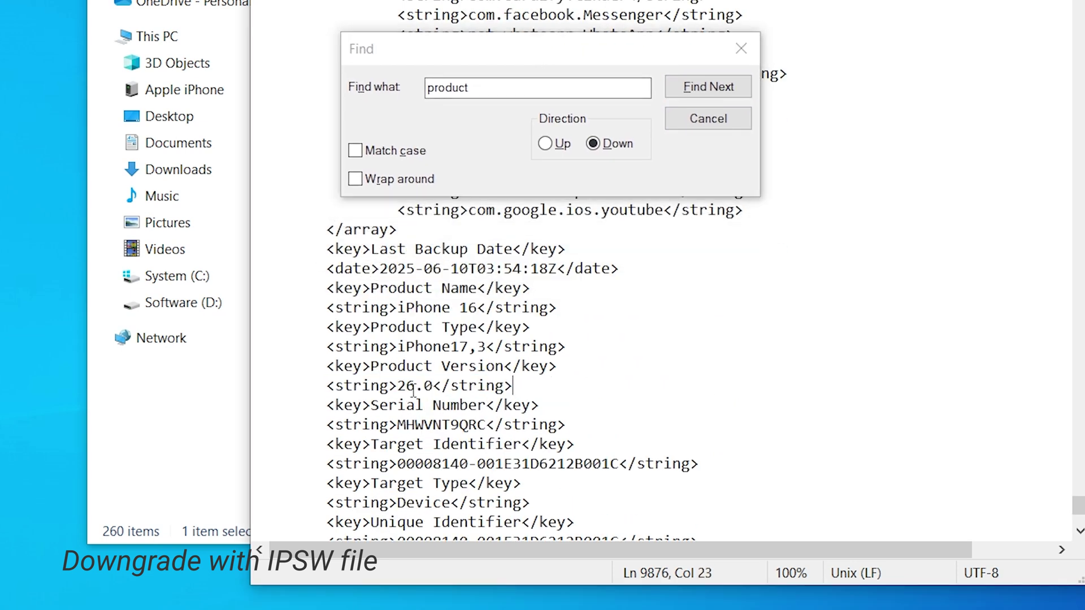
left_click_drag(433, 386, 408, 386)
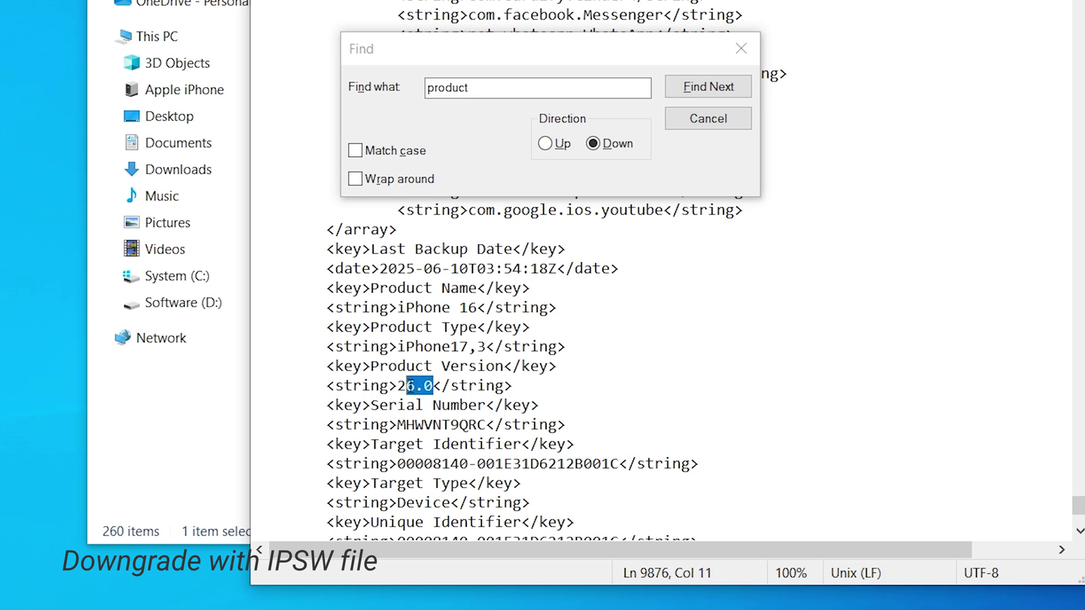
type("18.5")
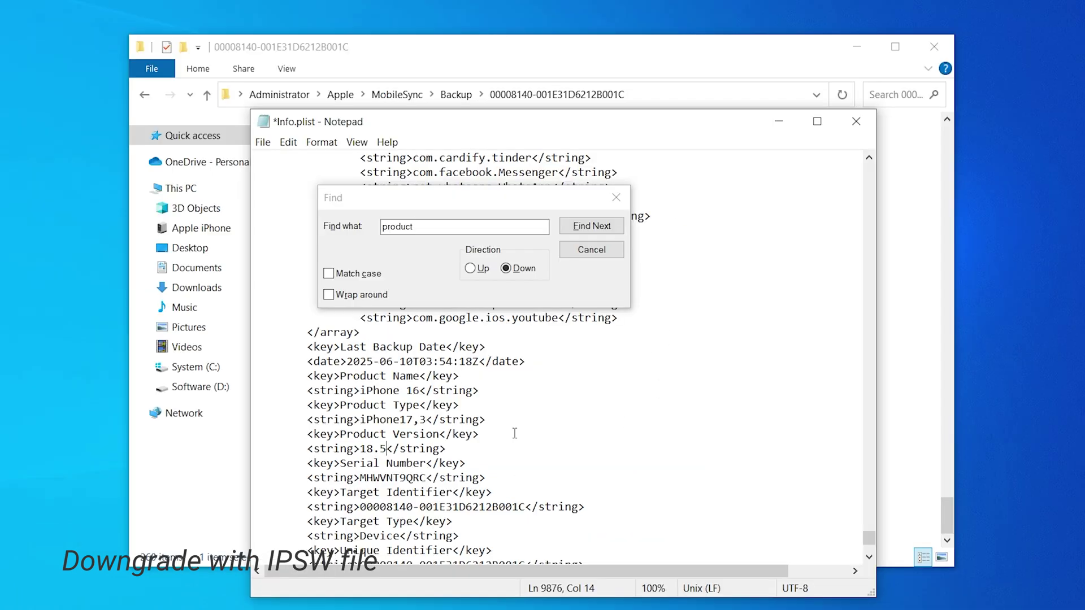
key("ctrl+s")
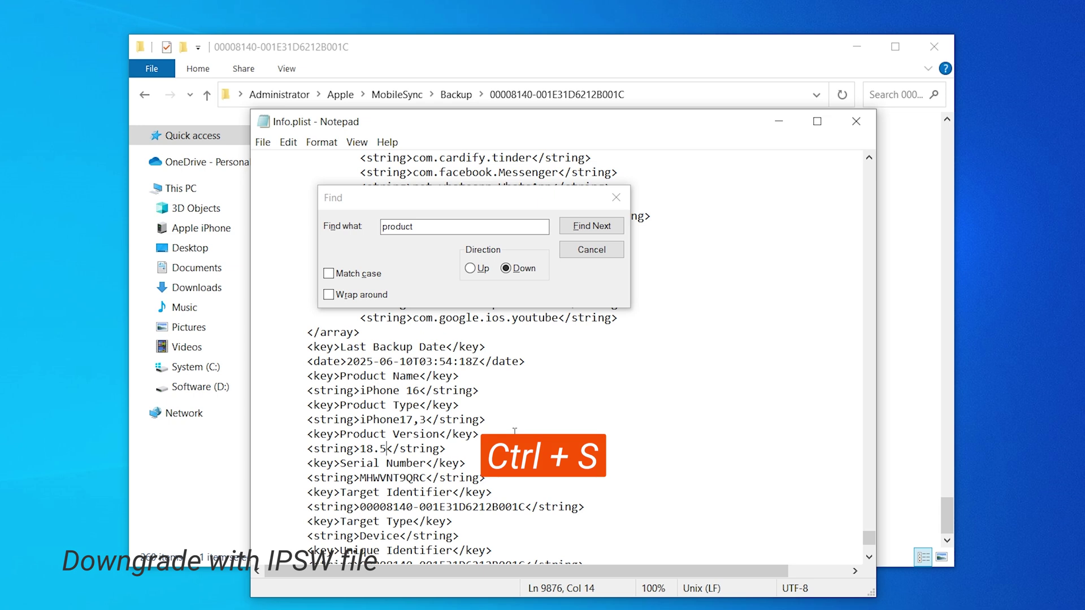
left_click(616, 198)
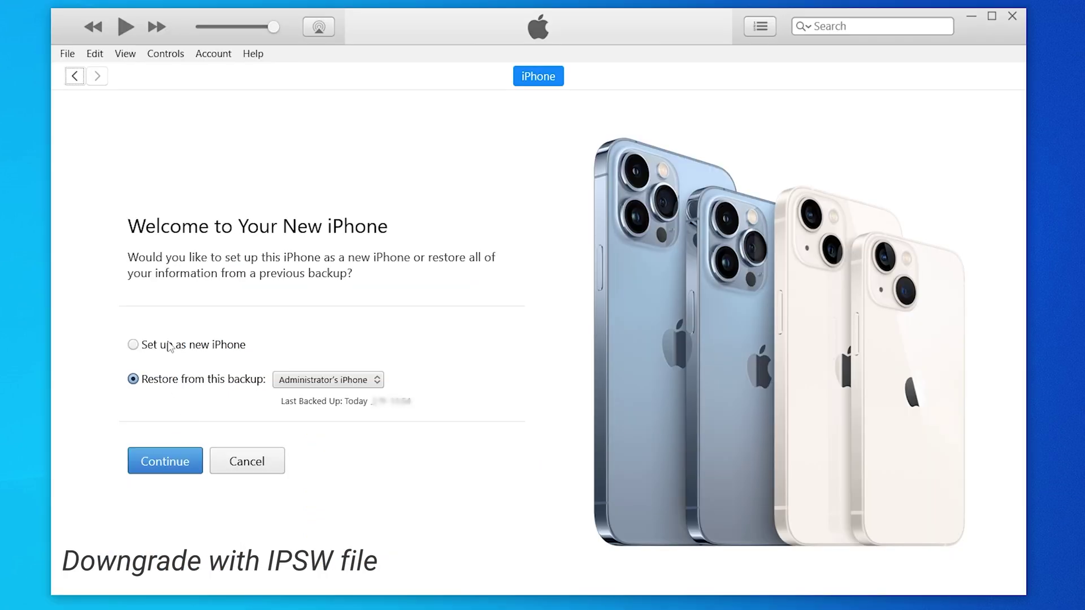
- Continue past the welcome screen and restore the June 10 backup to the iPhone 16
left_click(156, 471)
left_click(176, 406)
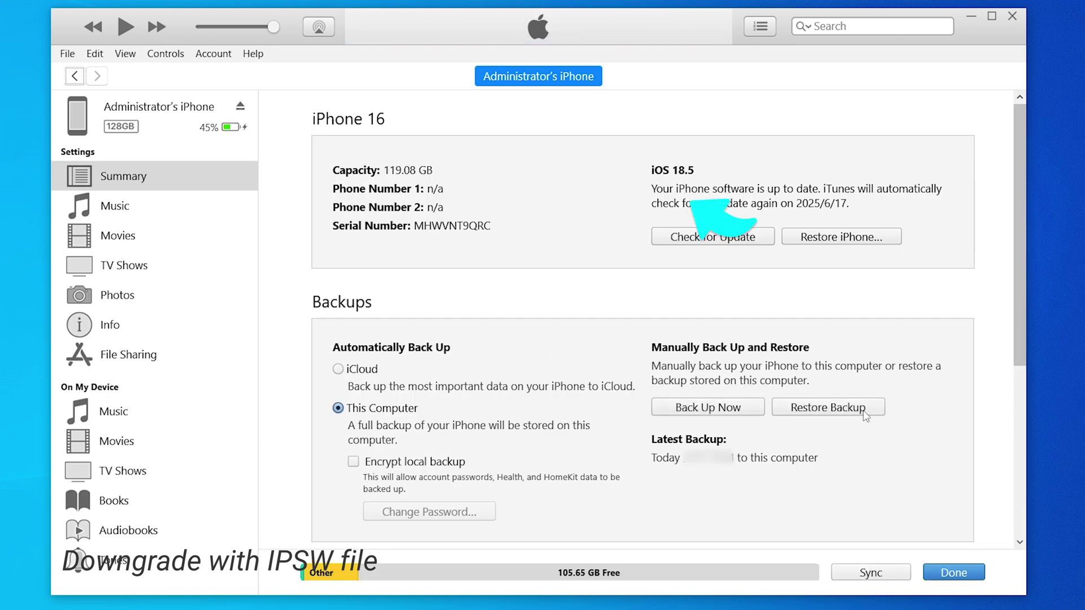
left_click(829, 408)
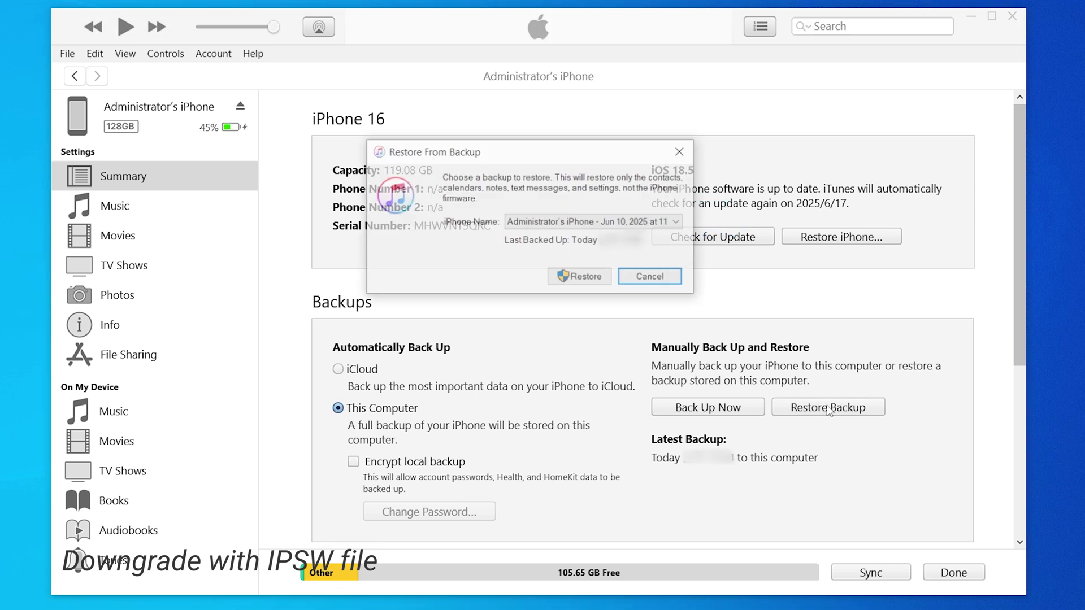
left_click(633, 224)
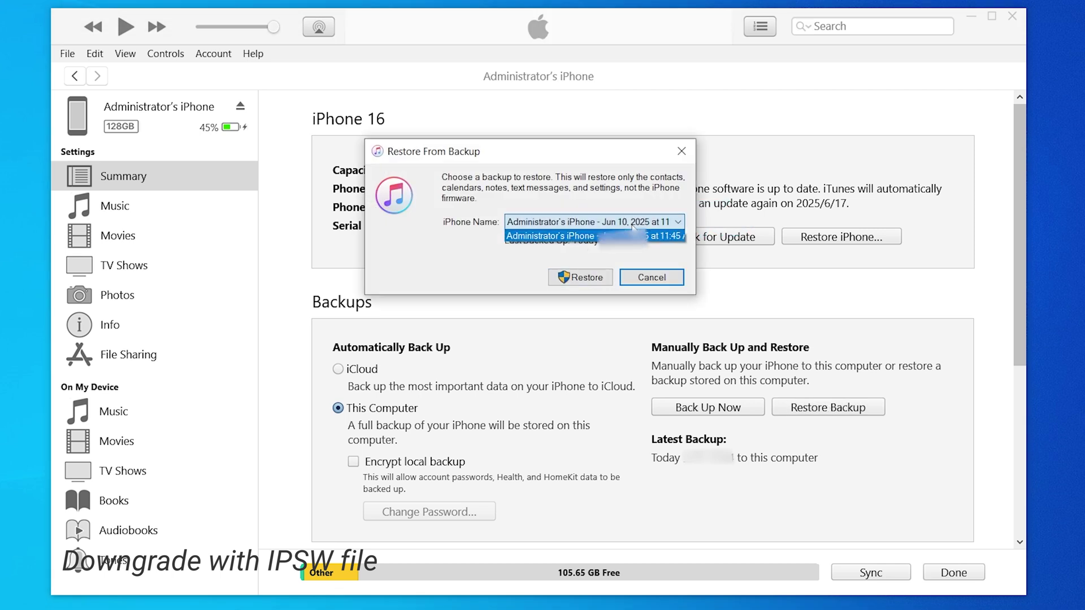
left_click(627, 242)
left_click(582, 277)
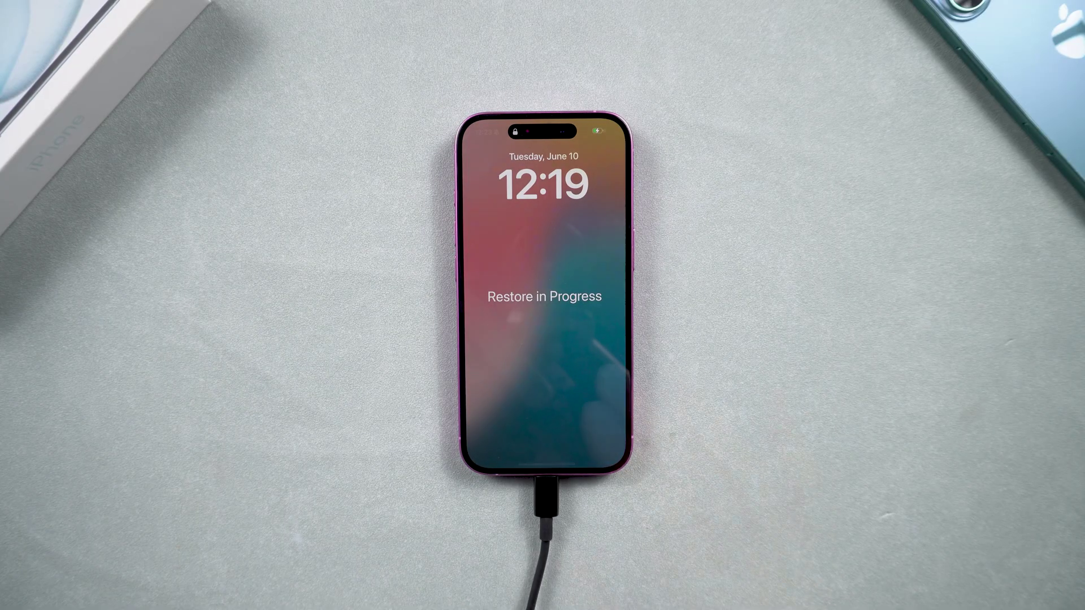
- Unlock the restored iPhone with its passcode and open Photos to check the restored library on iOS 18.5
left_click_drag(605, 396, 604, 317)
left_click(544, 257)
left_click(586, 256)
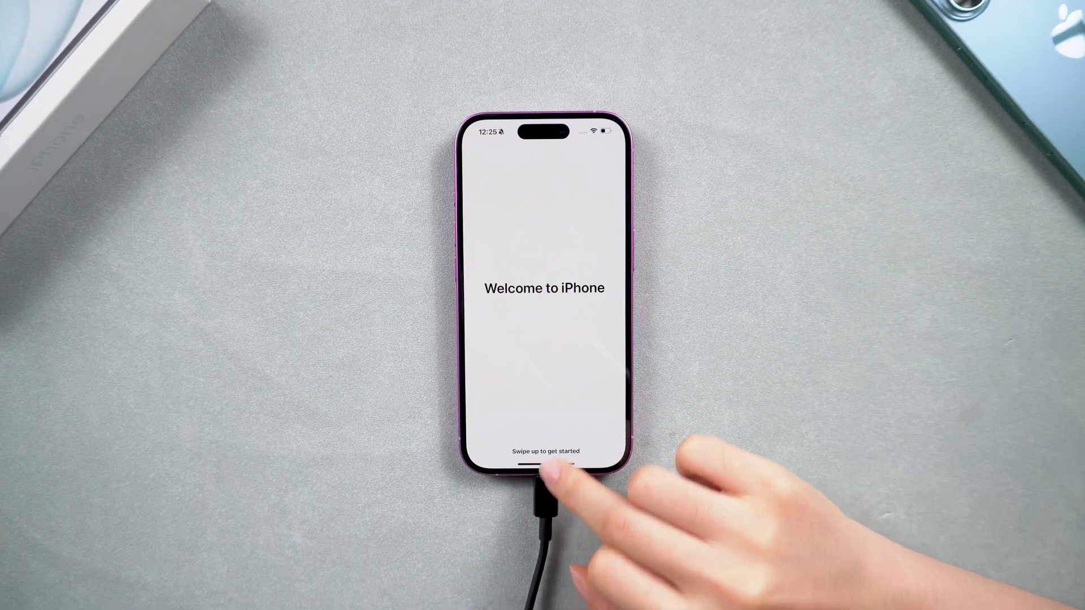
left_click_drag(546, 464, 545, 339)
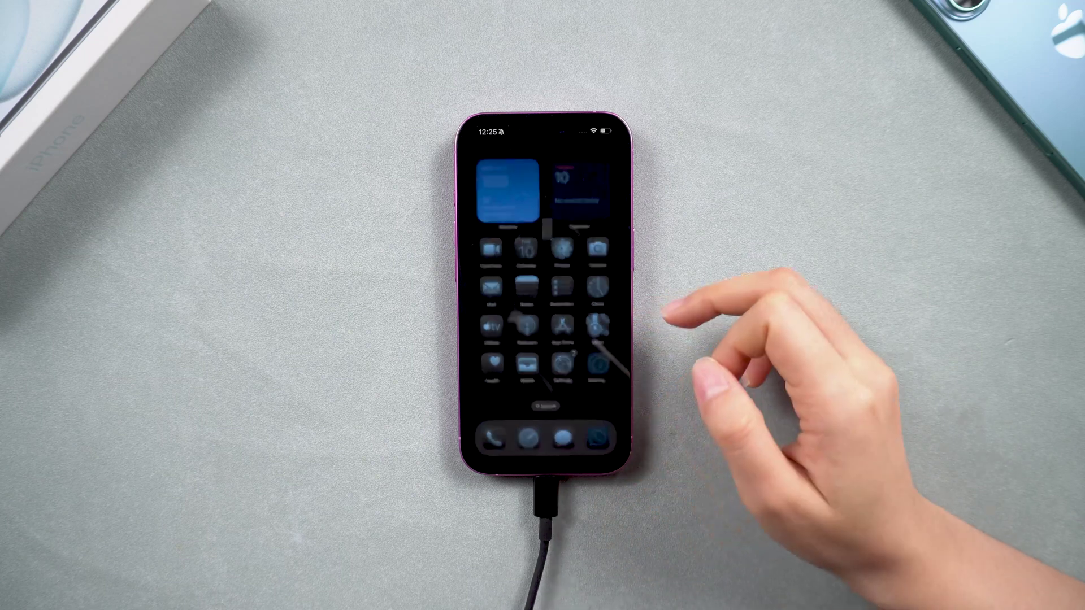
left_click(552, 242)
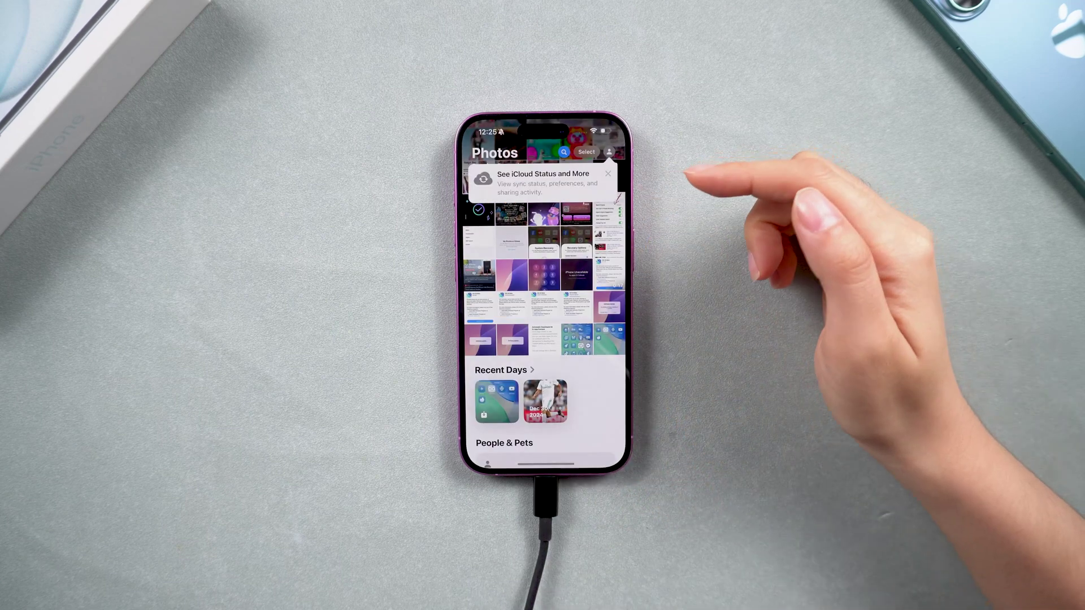